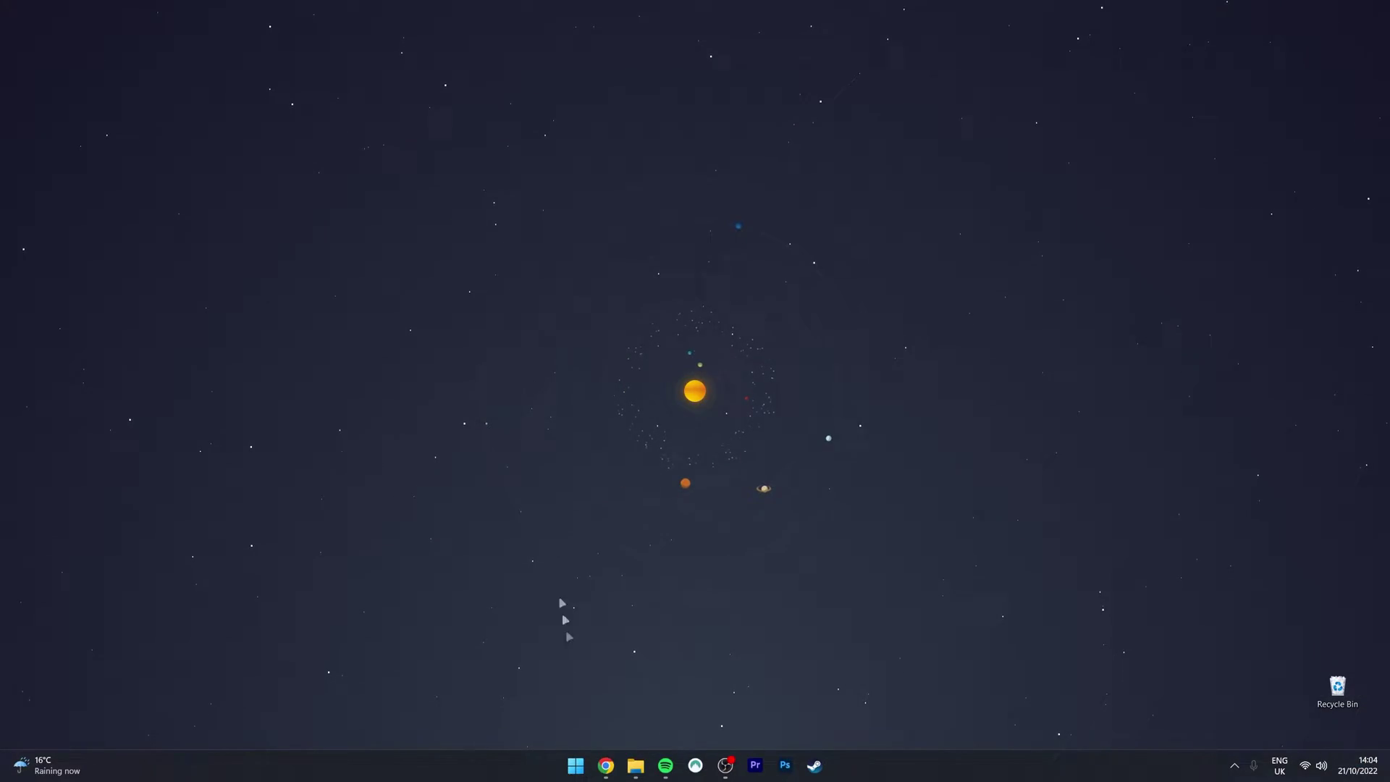
- Restore the Chrome window showing the Activision home page from the taskbar
left_click(605, 765)
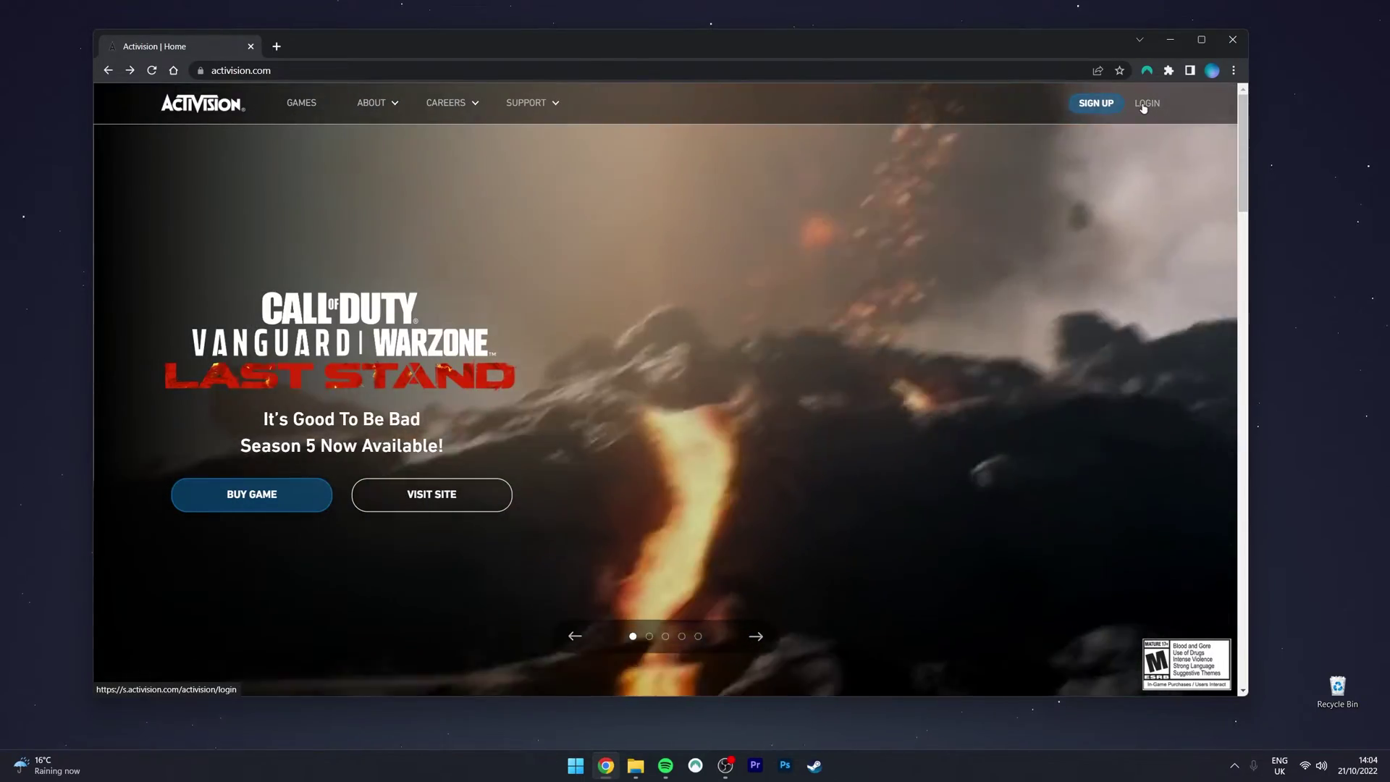
- Go to the Activision sign-in page via LOGIN at the top right
left_click(1146, 103)
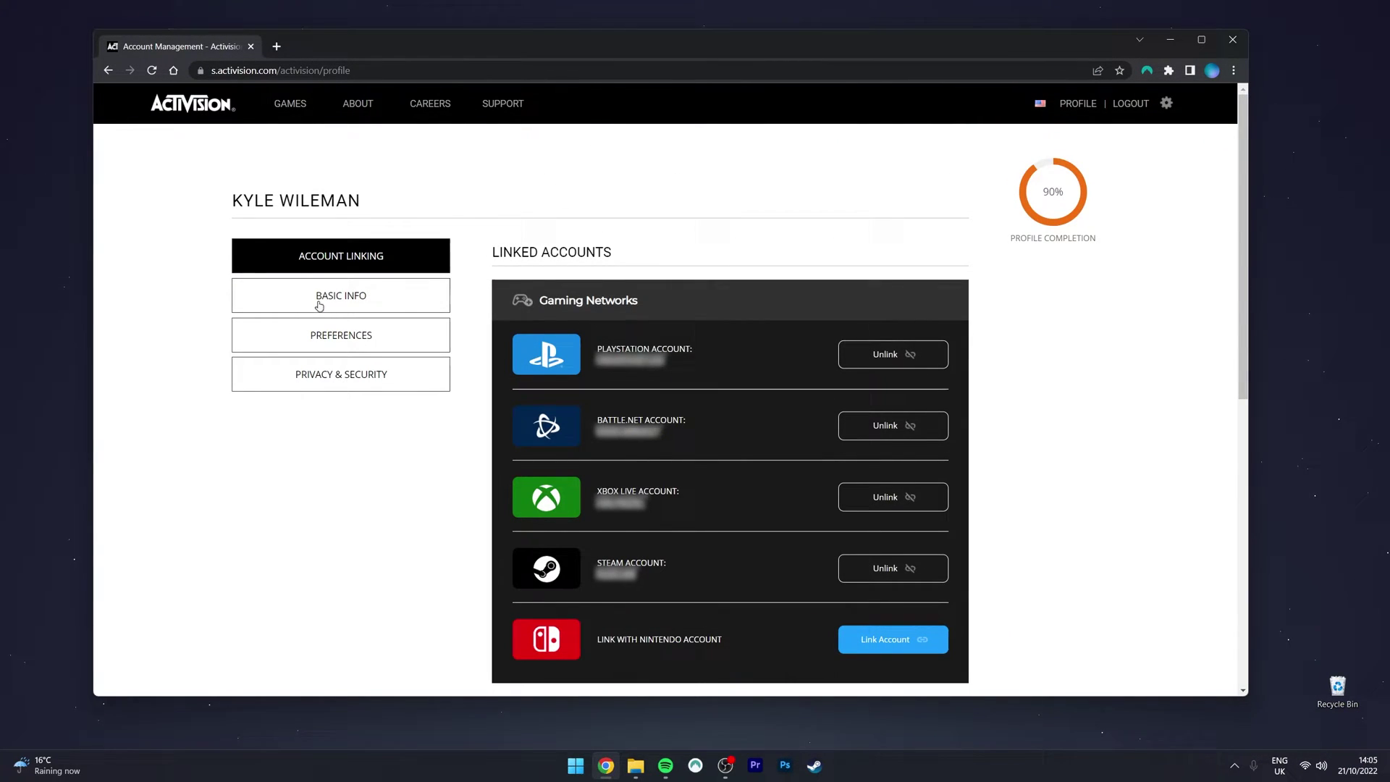
- Open Basic Info and start editing the Activision ID, triggering account verification
left_click(396, 301)
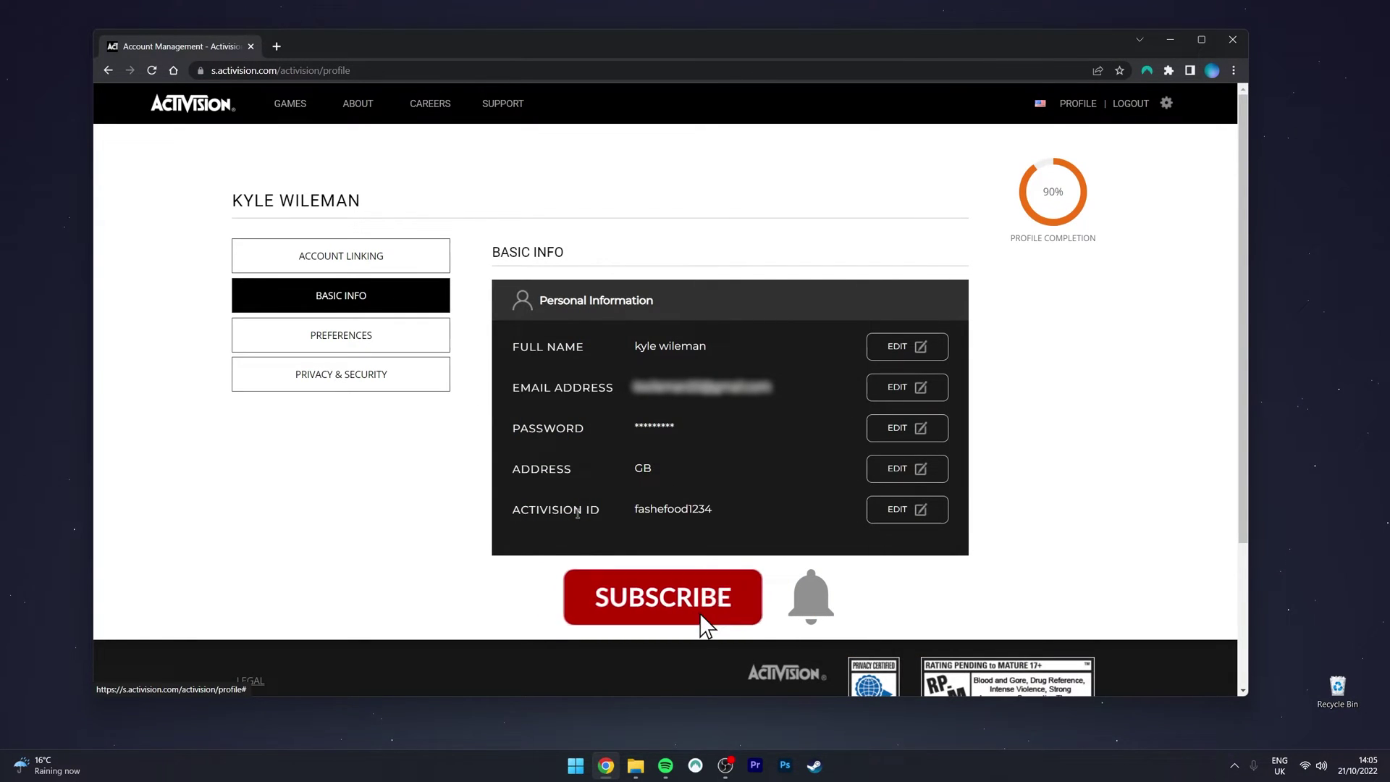
left_click(906, 509)
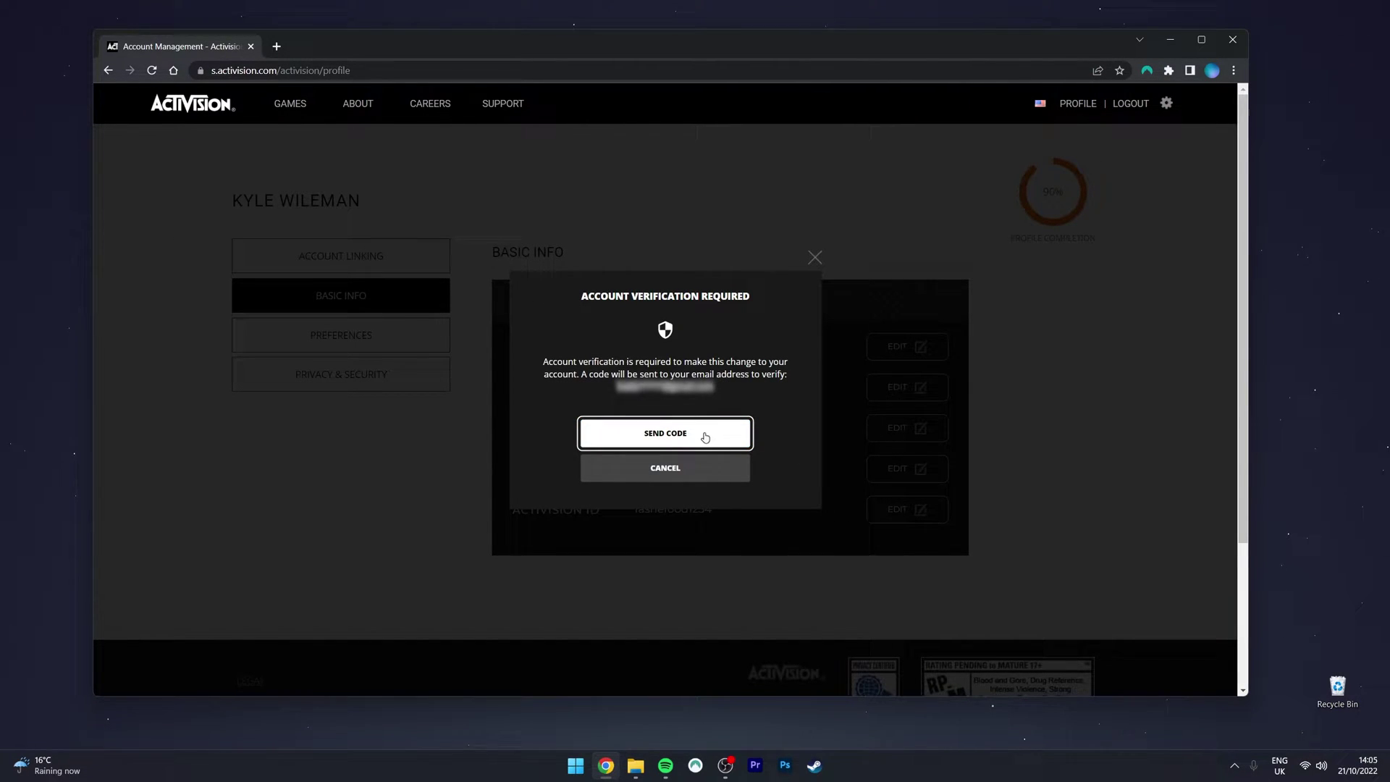
- Request a verification code by email and return to the Basic Info page
left_click(705, 435)
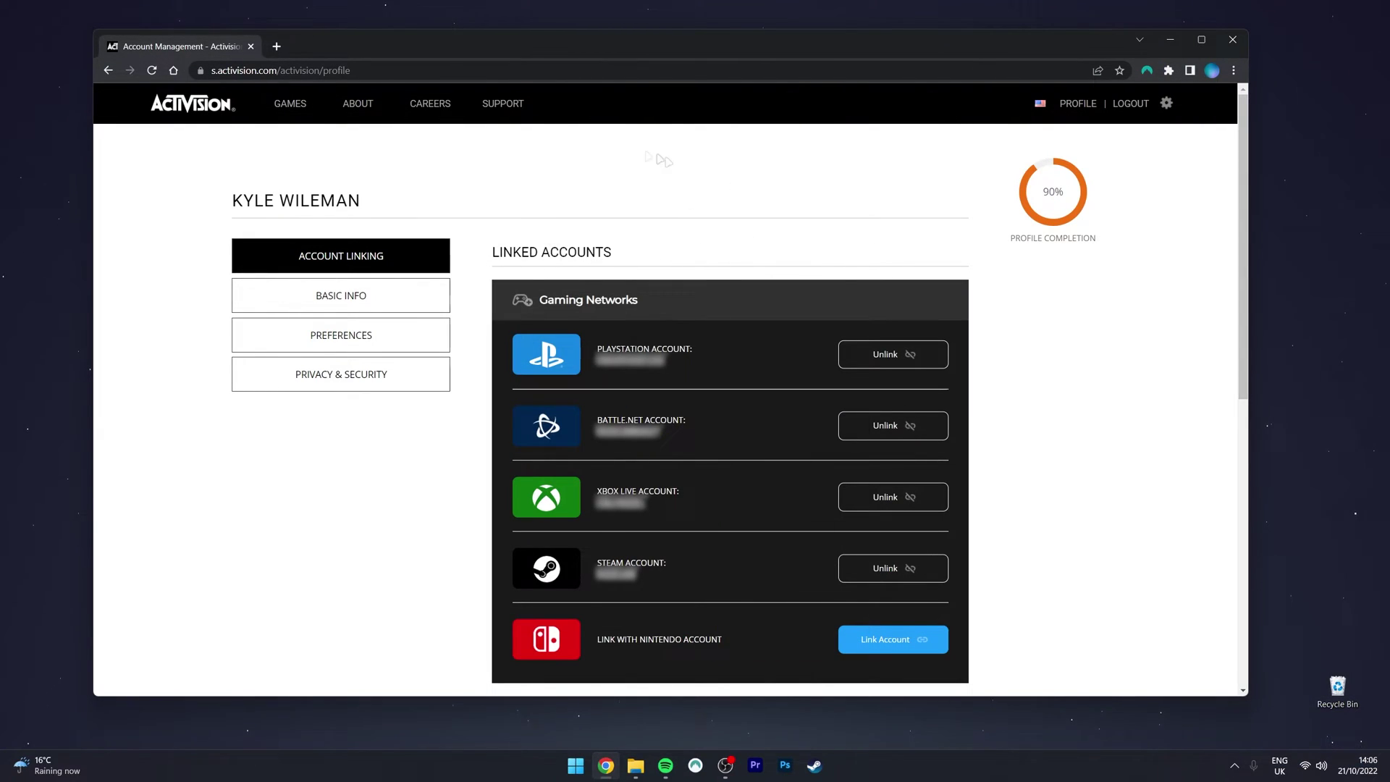
left_click(369, 298)
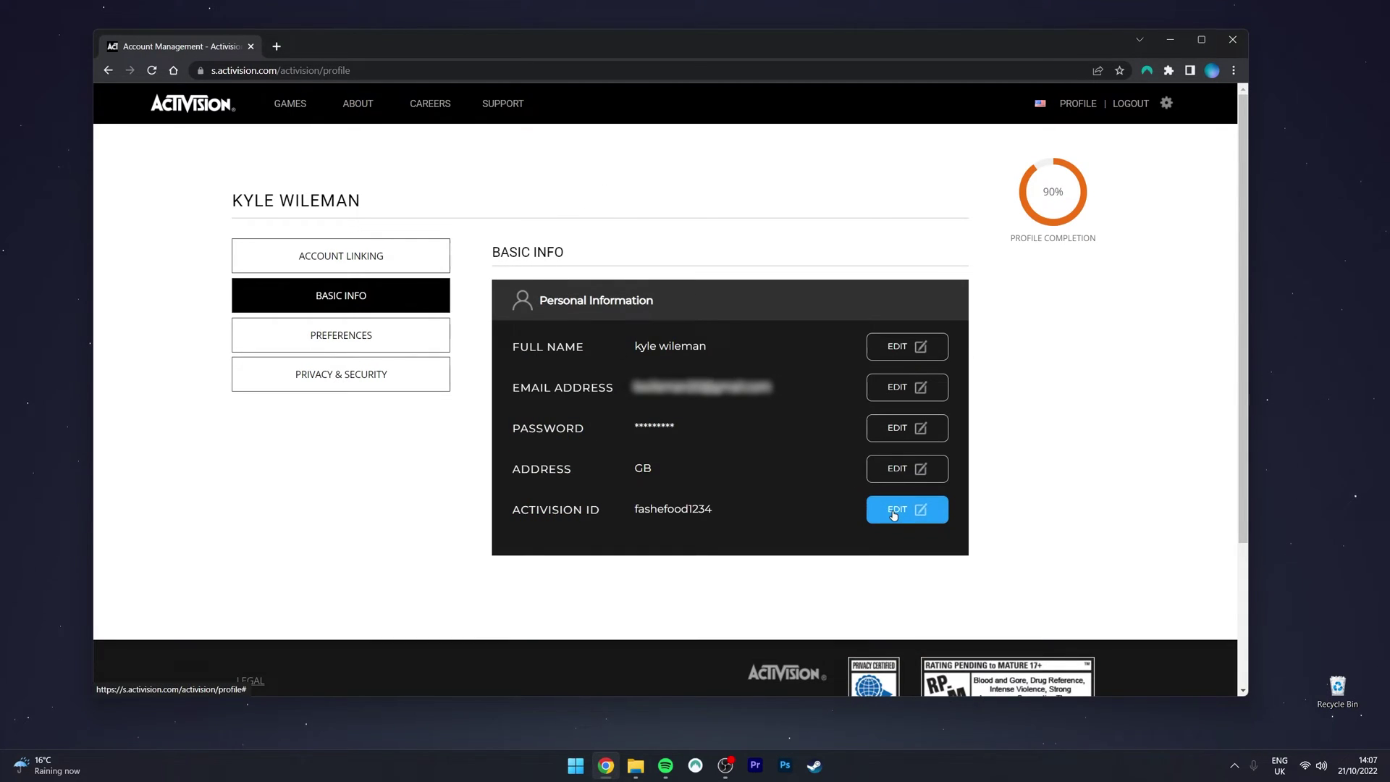
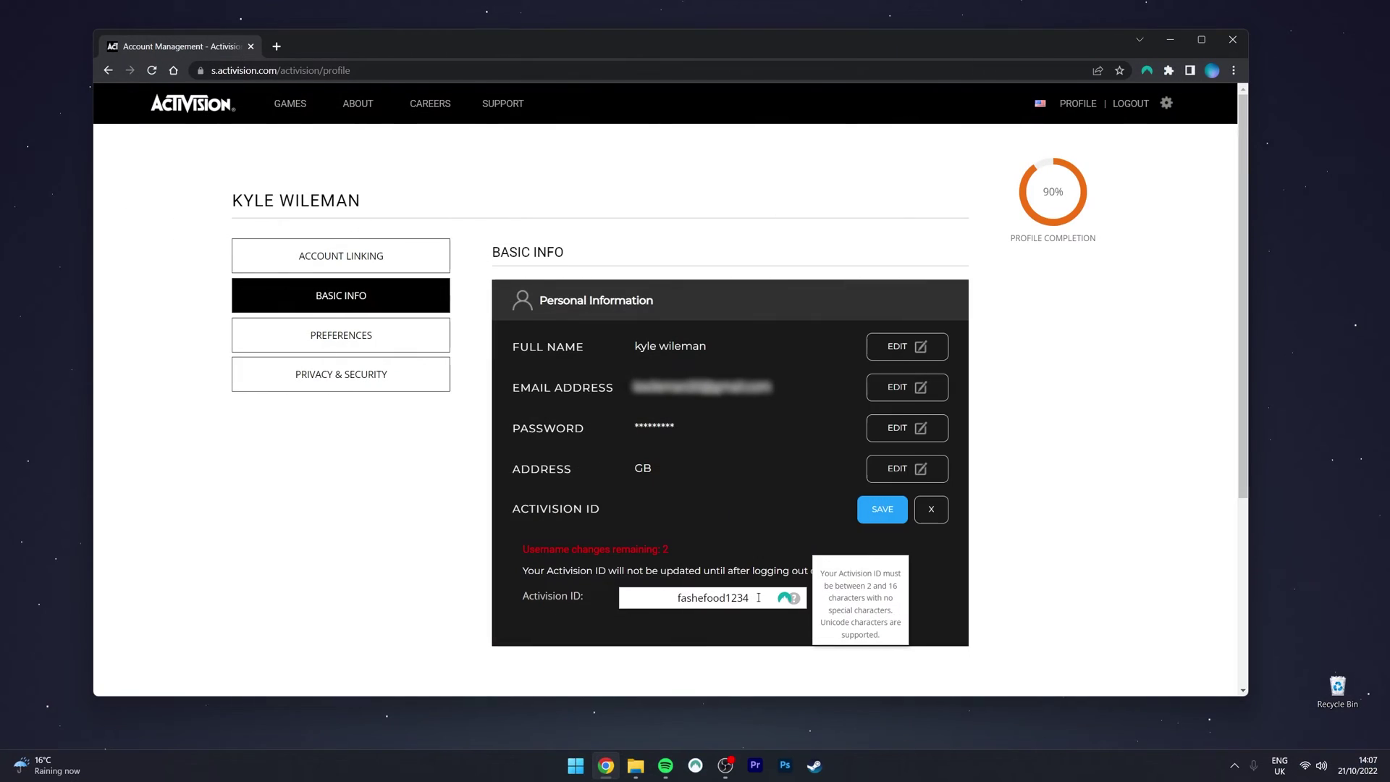
left_click_drag(676, 554, 589, 546)
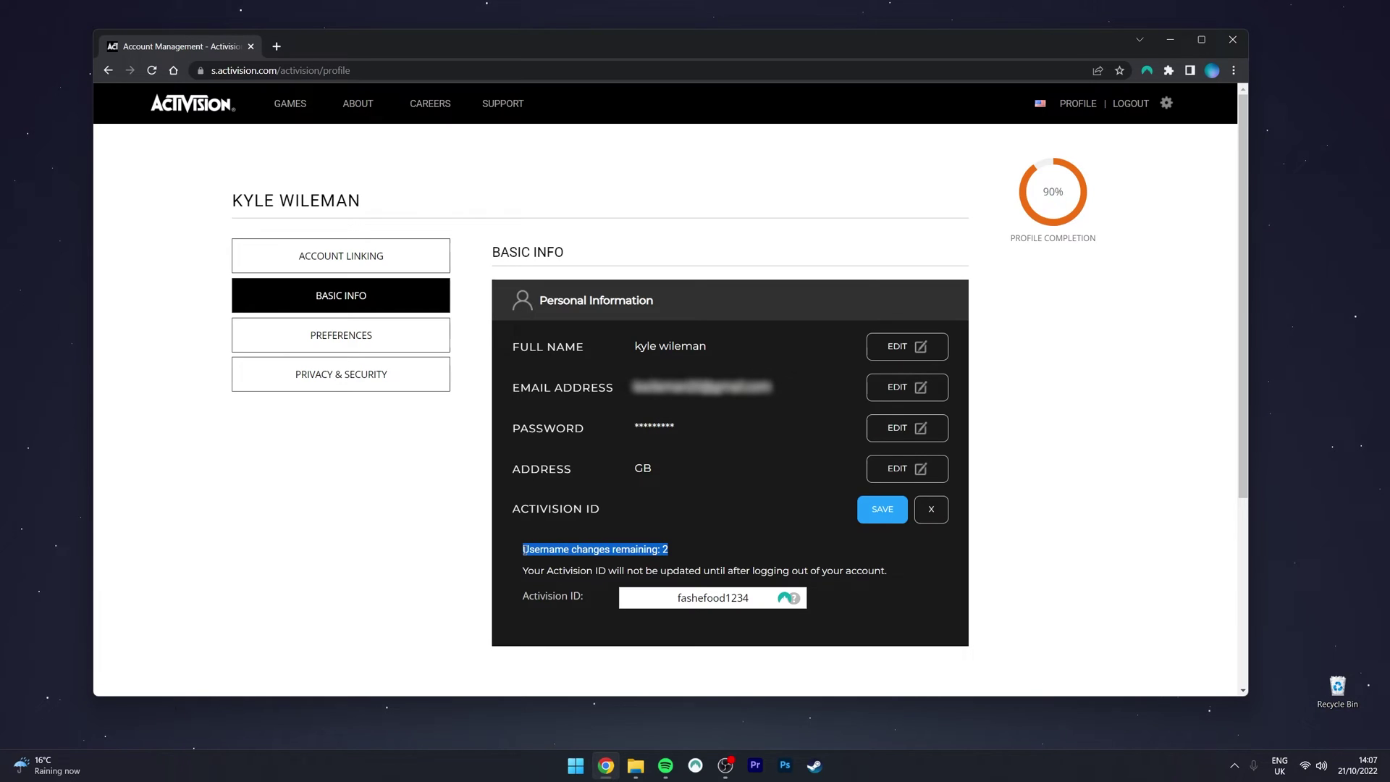
left_click(712, 551)
mouse_move(766, 595)
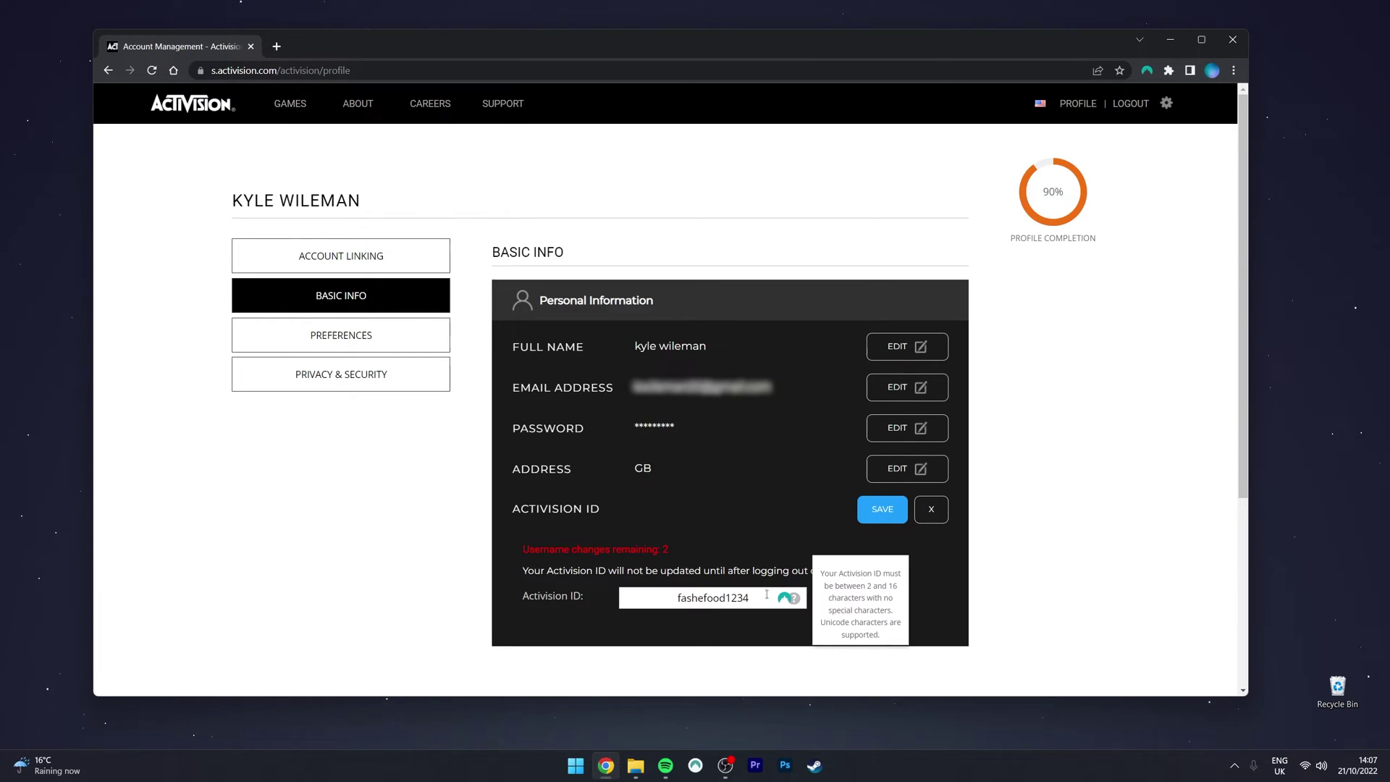